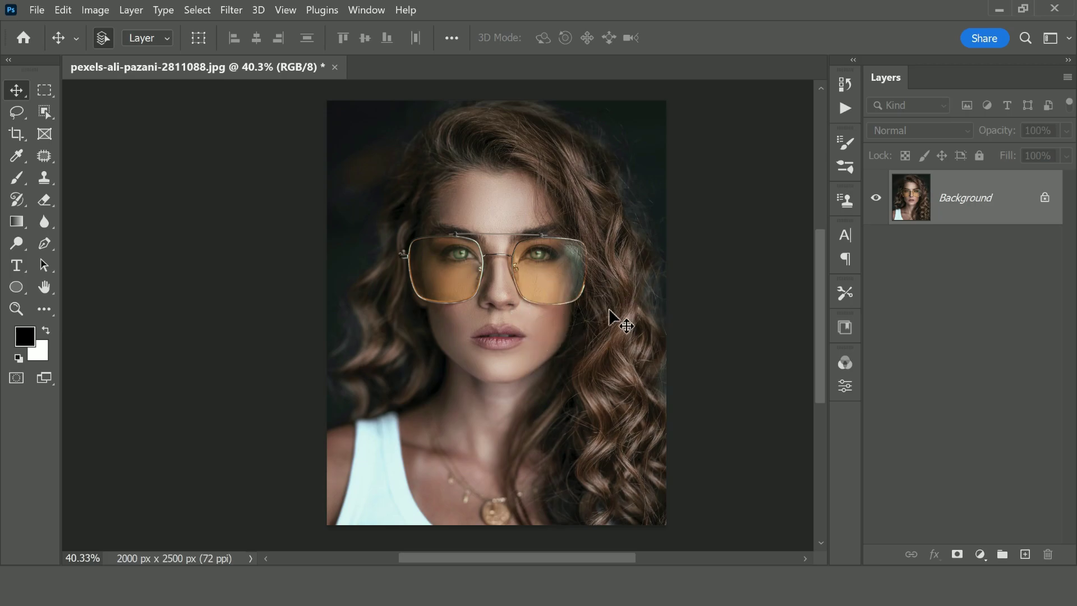
- On a Background copy, average-blur a lassoed patch of curly hair into a flat brown swatch
{"action": "left_click_drag", "start_coordinate": [984, 213], "coordinate": [1025, 554]}
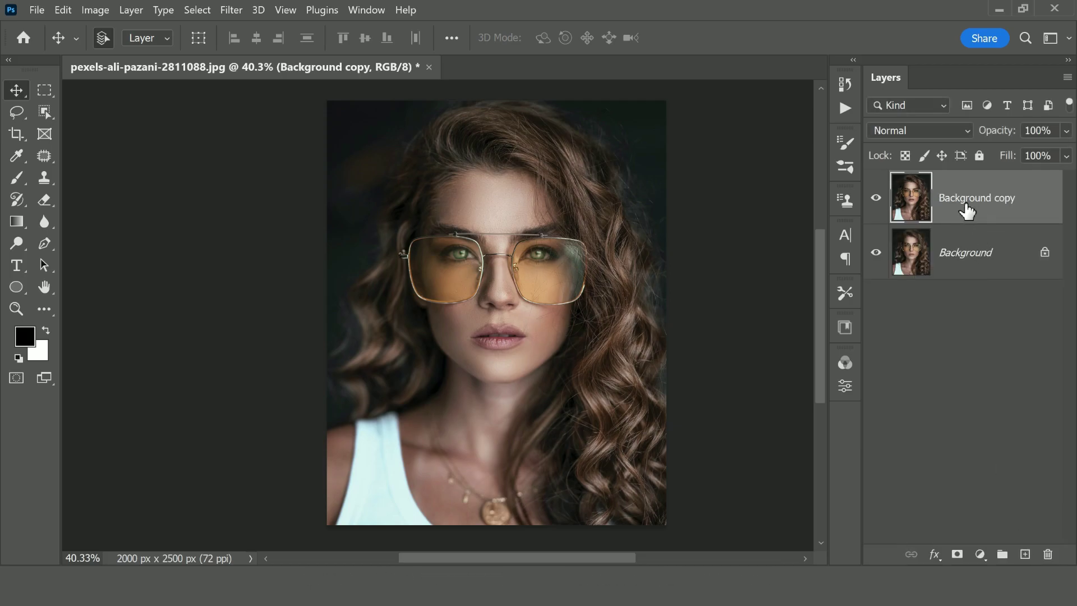
{"action": "left_click", "coordinate": [16, 111]}
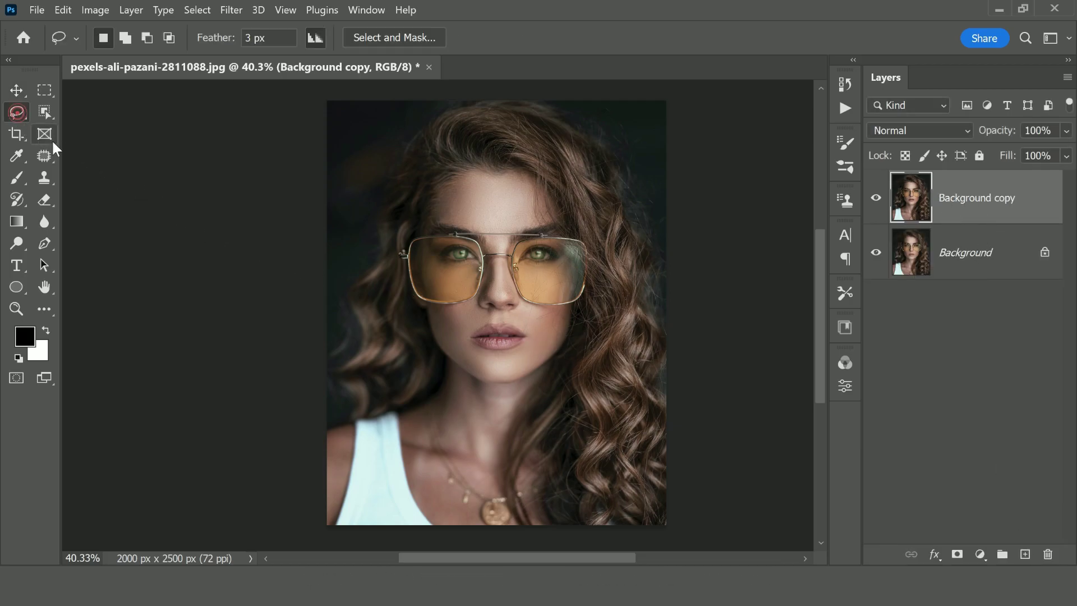
{"action": "scroll", "coordinate": [617, 406], "scroll_direction": "up", "scroll_amount": 4}
{"action": "scroll", "coordinate": [623, 356], "scroll_direction": "down", "scroll_amount": 2}
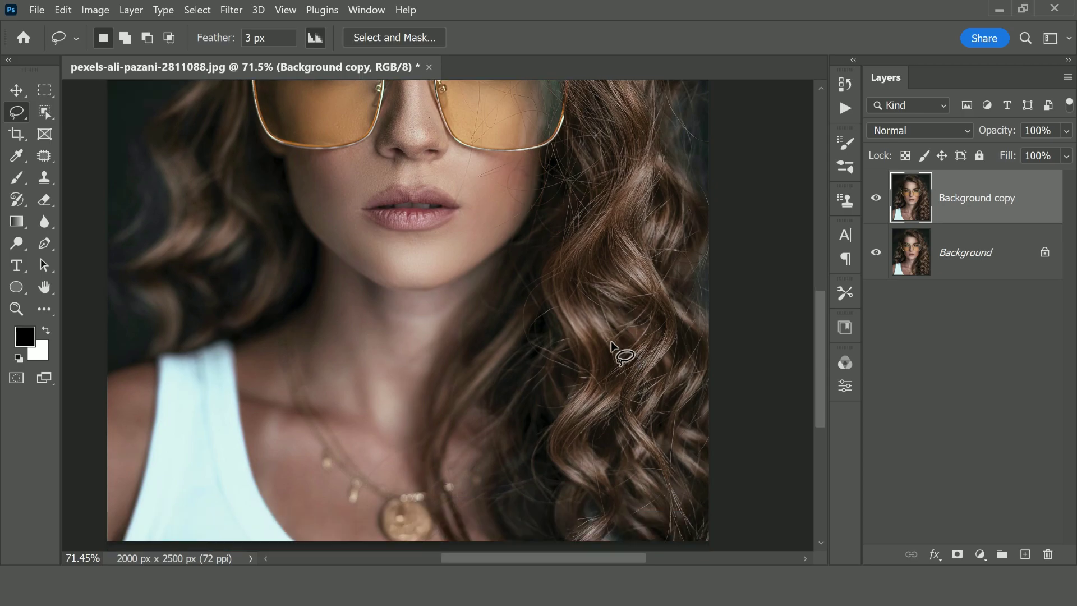
{"action": "mouse_move", "coordinate": [628, 257]}
{"action": "left_mouse_down"}
{"action": "mouse_move", "coordinate": [570, 300]}
{"action": "mouse_move", "coordinate": [562, 331]}
{"action": "mouse_move", "coordinate": [602, 351]}
{"action": "mouse_move", "coordinate": [675, 296]}
{"action": "mouse_move", "coordinate": [663, 259]}
{"action": "mouse_move", "coordinate": [631, 278]}
{"action": "left_mouse_up"}
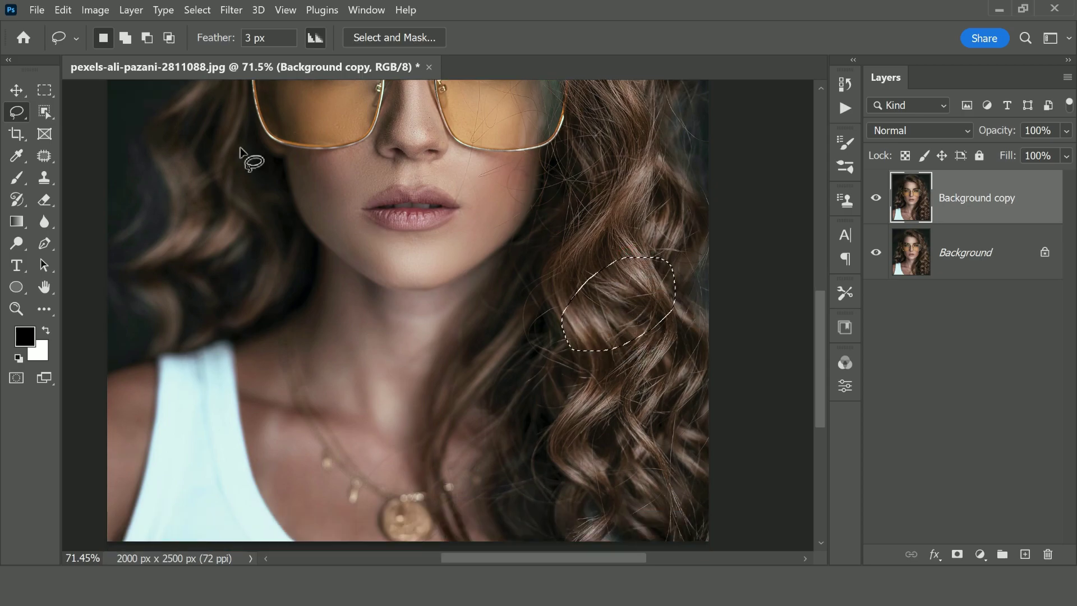
{"action": "left_click", "coordinate": [223, 9]}
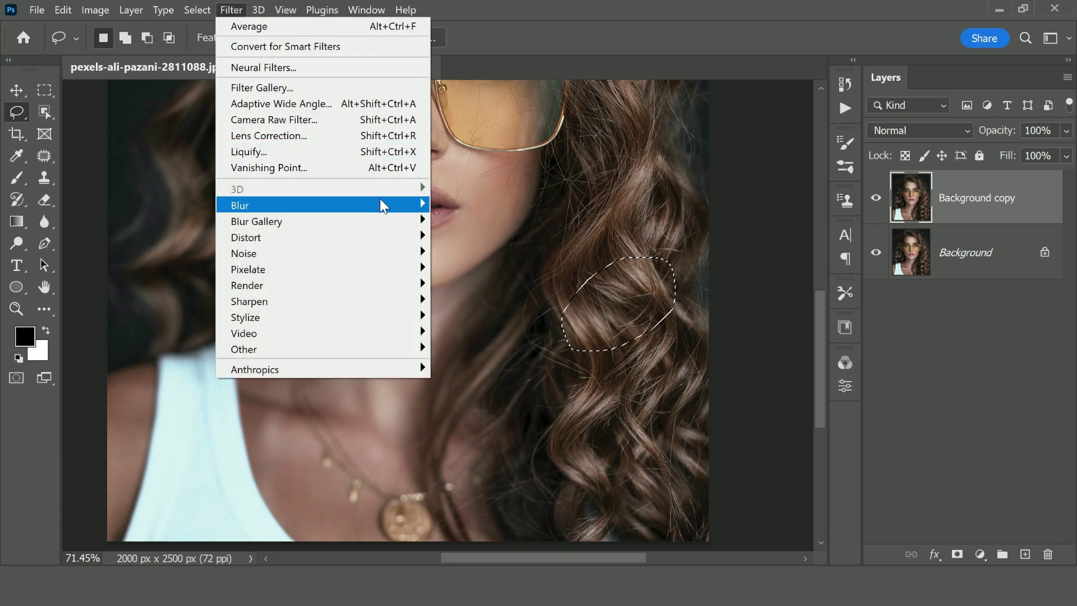
{"action": "mouse_move", "coordinate": [430, 208]}
{"action": "left_click", "coordinate": [465, 205]}
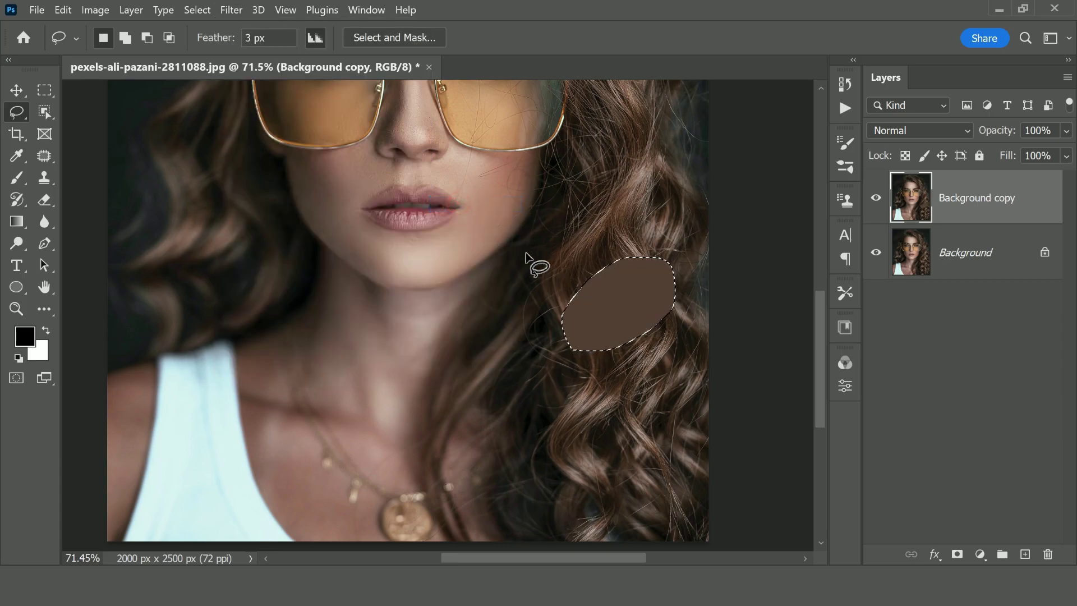
{"action": "scroll", "coordinate": [515, 253], "scroll_direction": "down", "scroll_amount": 2}
{"action": "left_click", "coordinate": [199, 10]}
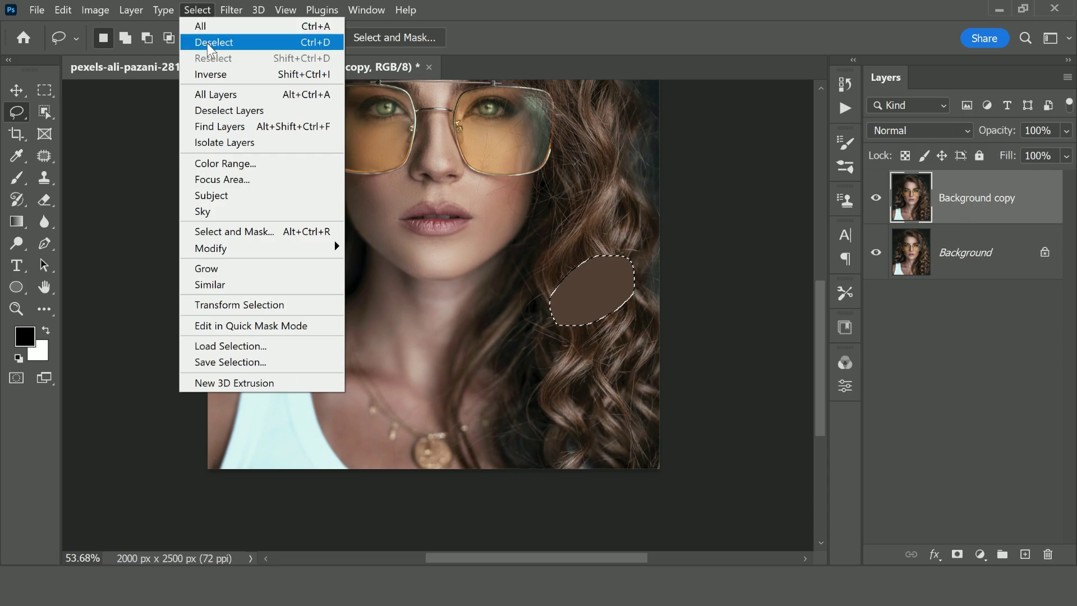
{"action": "left_click", "coordinate": [208, 43]}
{"action": "scroll", "coordinate": [317, 247], "scroll_direction": "down", "scroll_amount": 1}
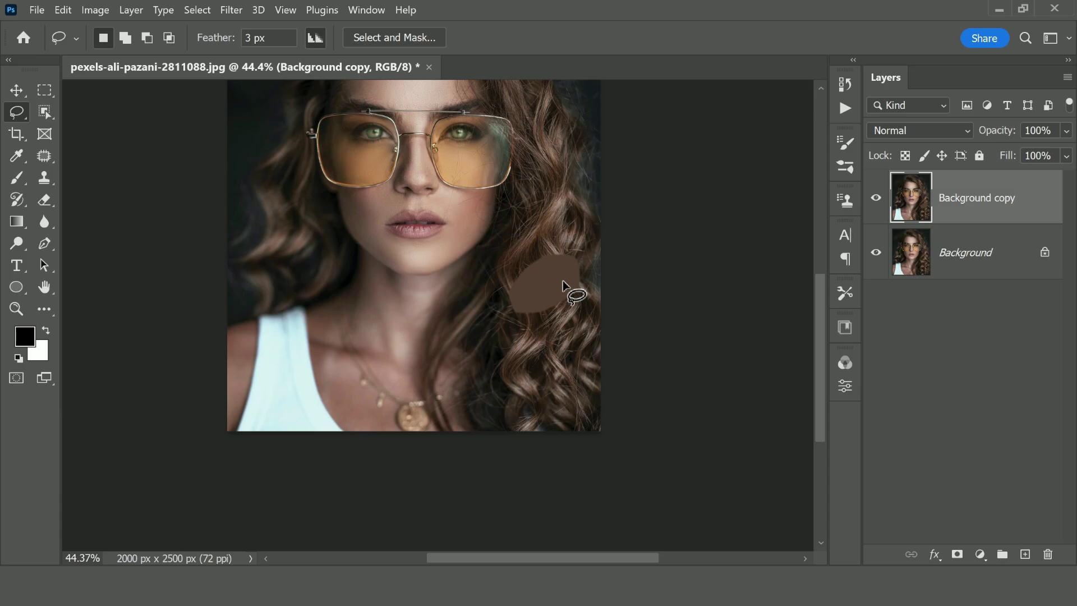
- Sample the brown swatch, lighten the foreground colour to b47f5d, and delete the copy layer
{"action": "left_click", "coordinate": [20, 159]}
{"action": "left_click", "coordinate": [550, 278]}
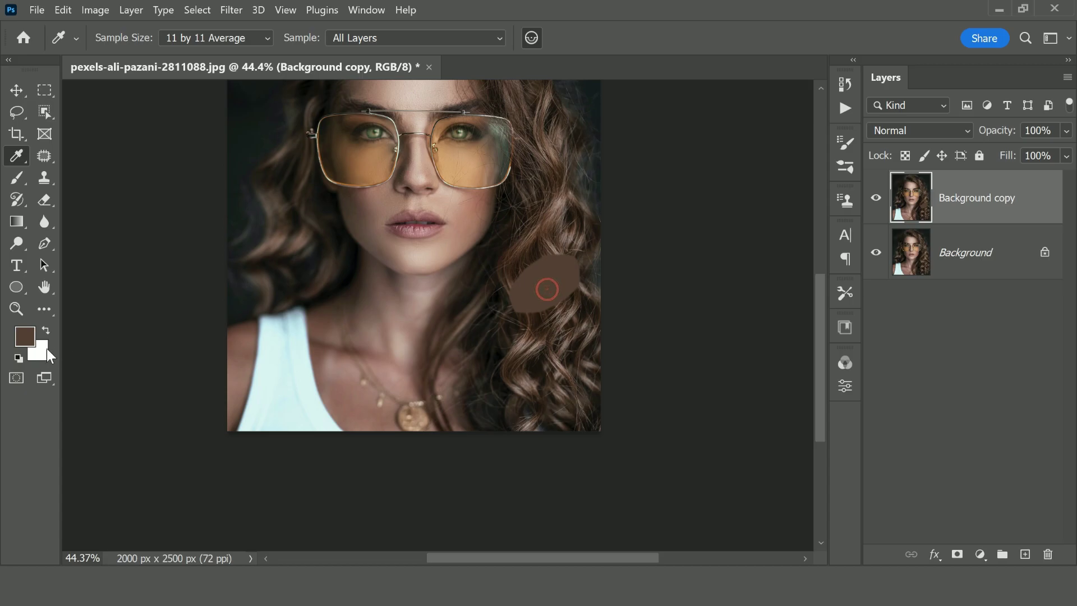
{"action": "left_click", "coordinate": [27, 342]}
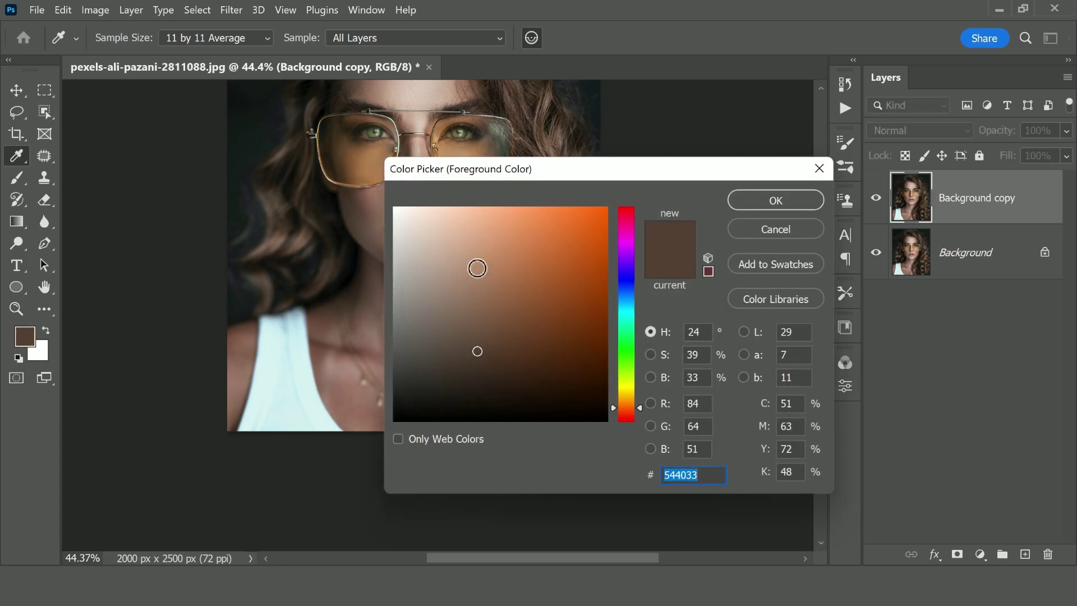
{"action": "left_click_drag", "start_coordinate": [477, 268], "coordinate": [497, 270]}
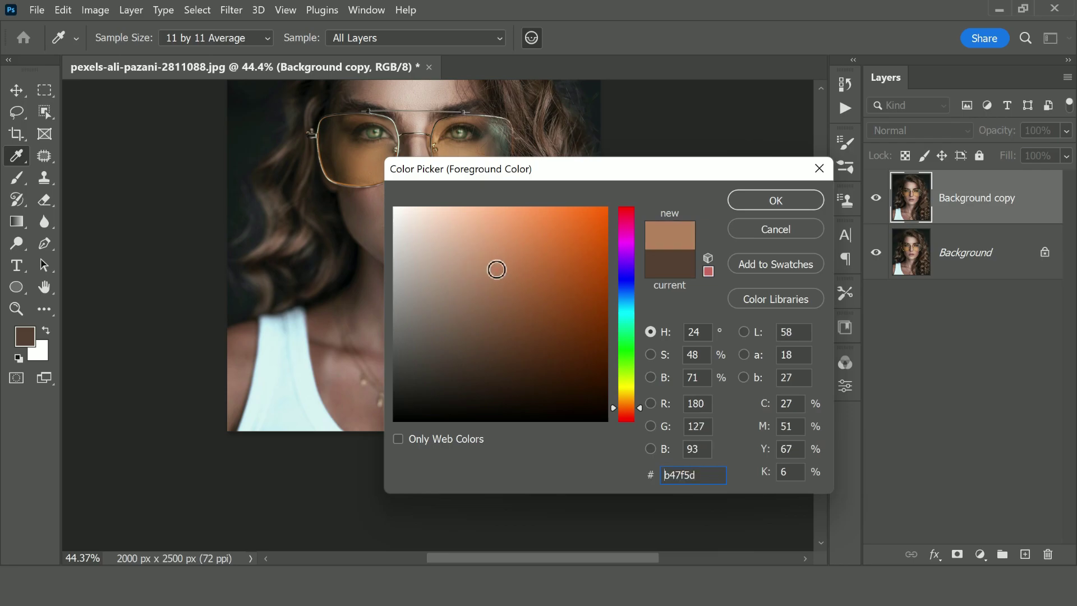
{"action": "left_click", "coordinate": [746, 199]}
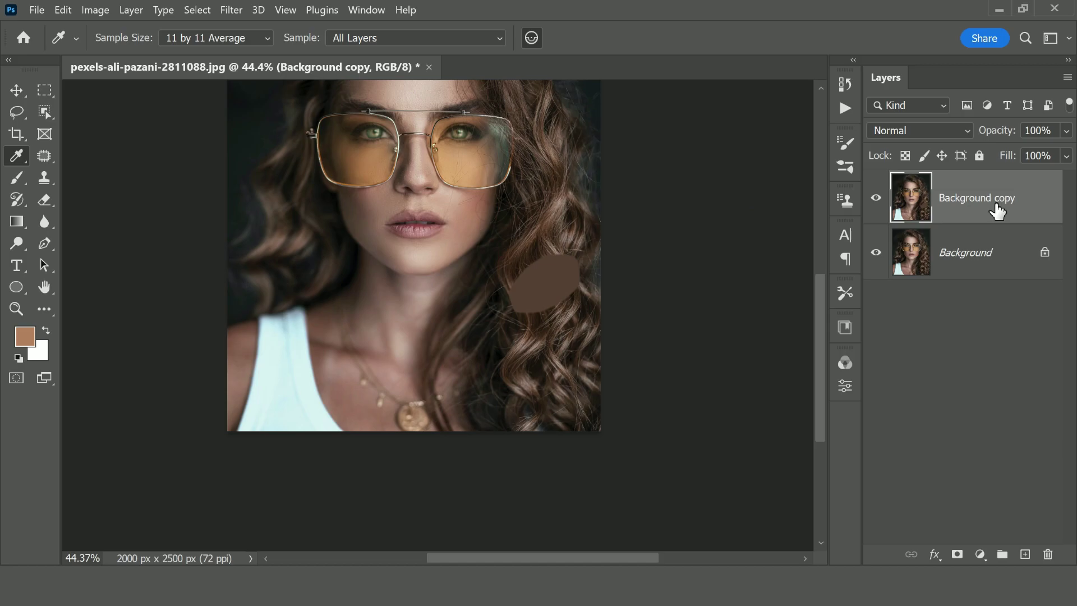
{"action": "left_click_drag", "start_coordinate": [997, 211], "coordinate": [1048, 554]}
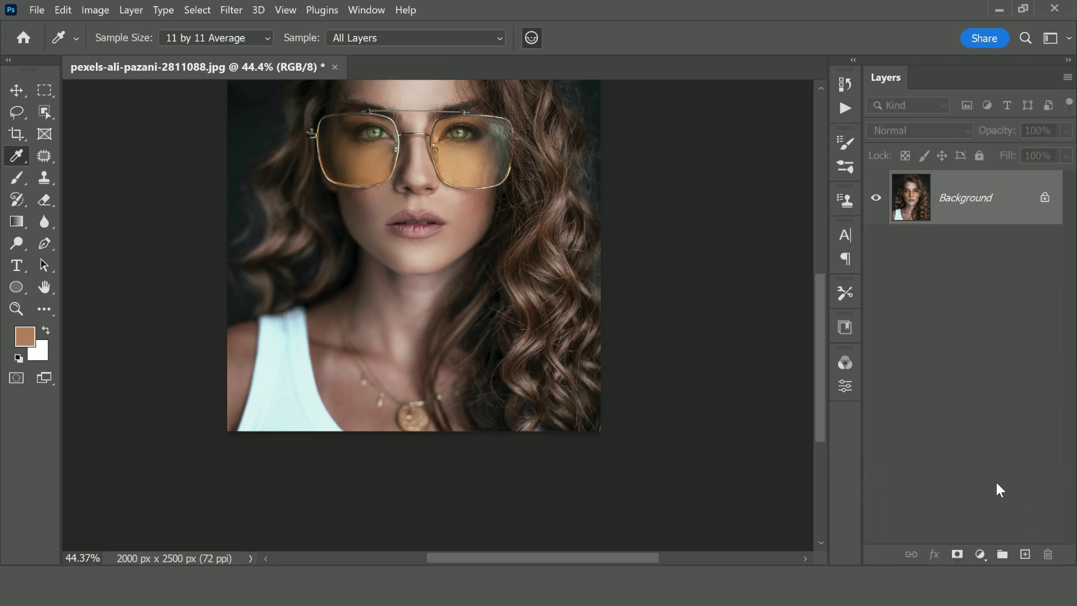
- Add a new layer named SHINE above Background with a white layer mask
{"action": "scroll", "coordinate": [433, 240], "scroll_direction": "up", "scroll_amount": 5}
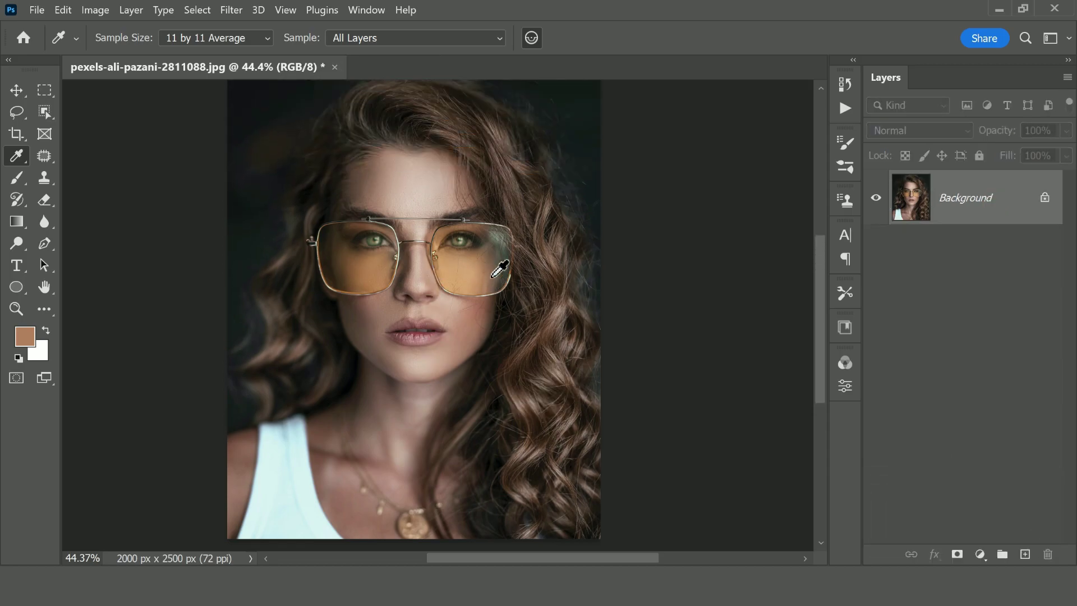
{"action": "left_click", "coordinate": [1026, 554]}
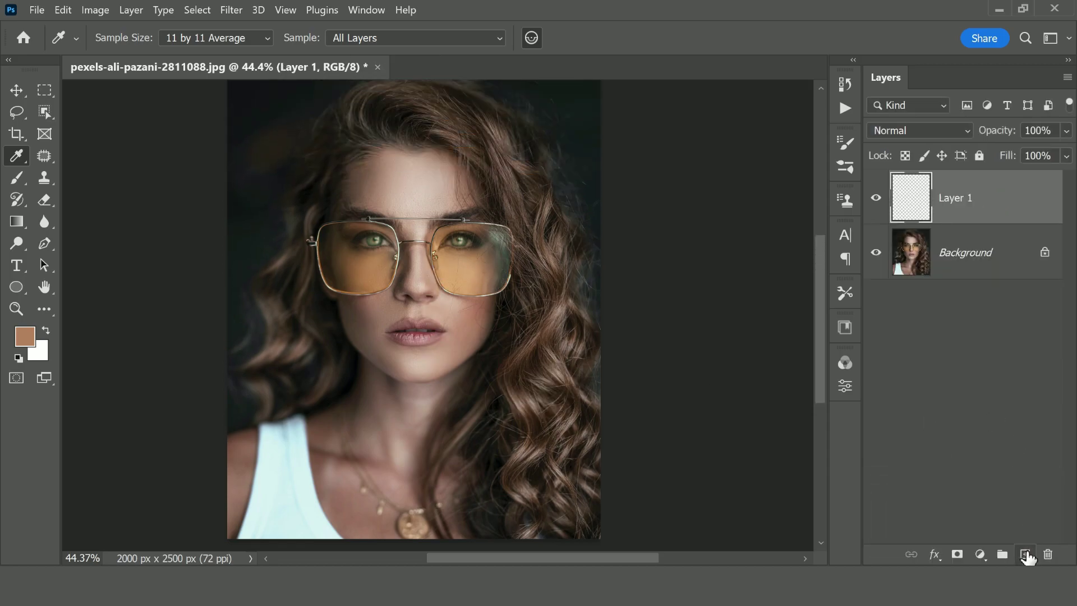
{"action": "double_click", "coordinate": [965, 199]}
{"action": "type", "text": "S"}
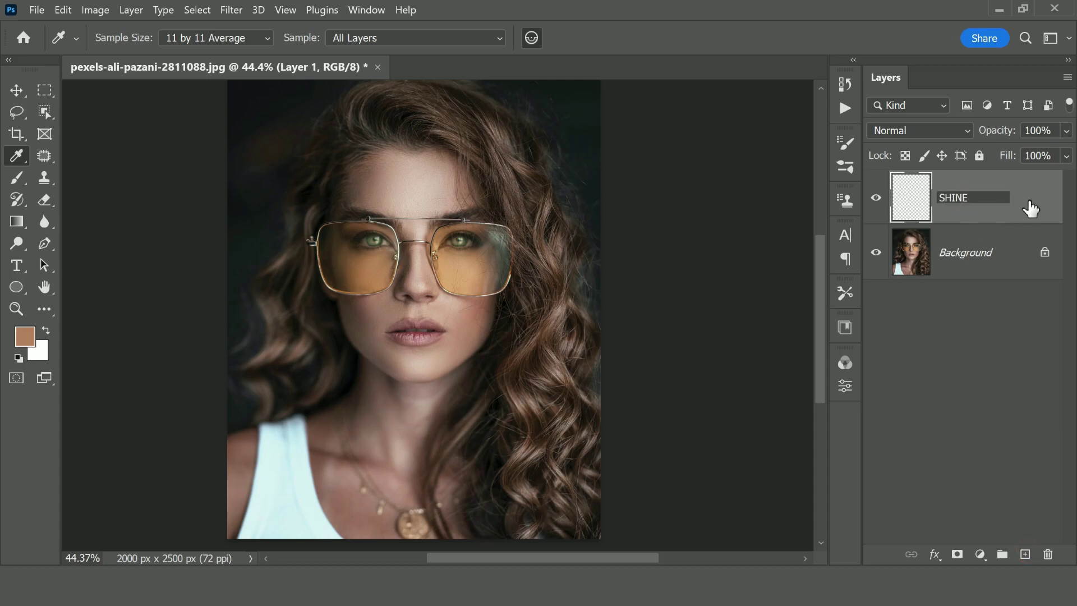
{"action": "type", "text": "HINE"}
{"action": "key", "text": "Return"}
{"action": "left_click", "coordinate": [957, 554]}
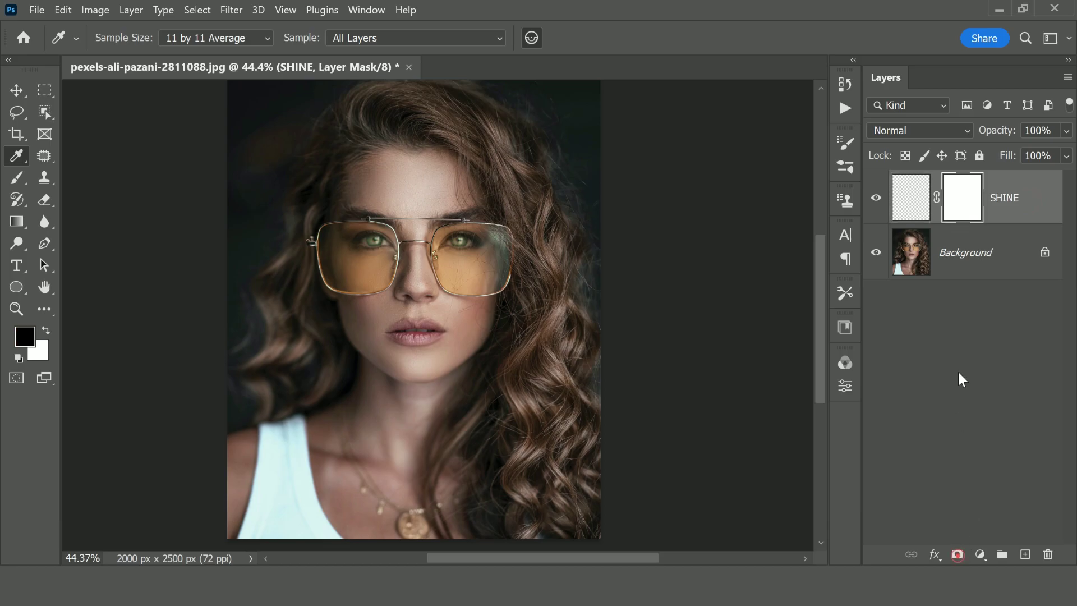
- Use Apply Image to put the merged portrait into the SHINE mask
{"action": "left_click", "coordinate": [93, 10]}
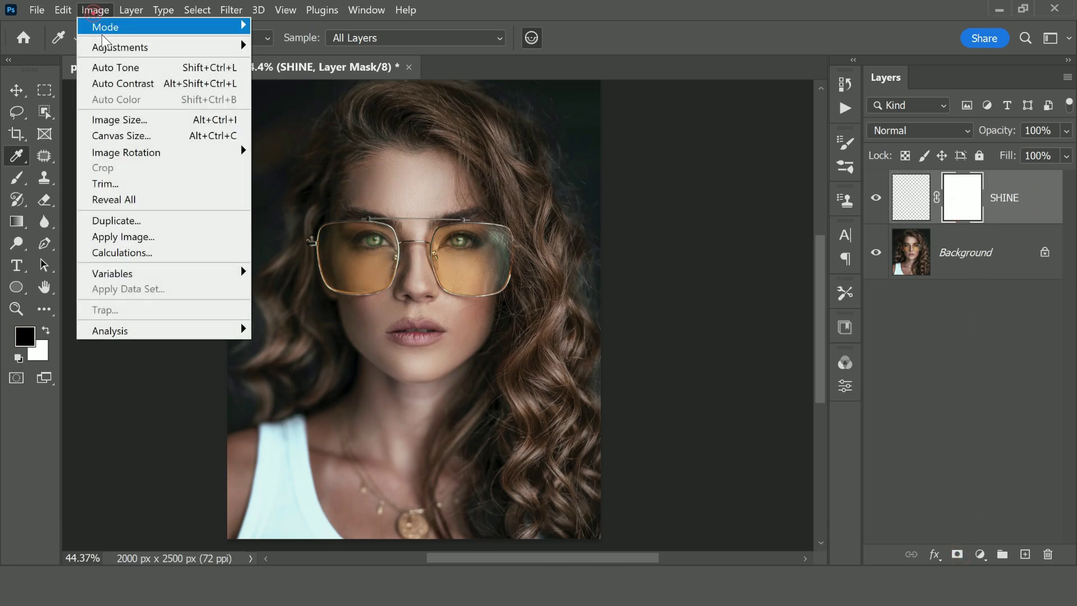
{"action": "left_click", "coordinate": [181, 236]}
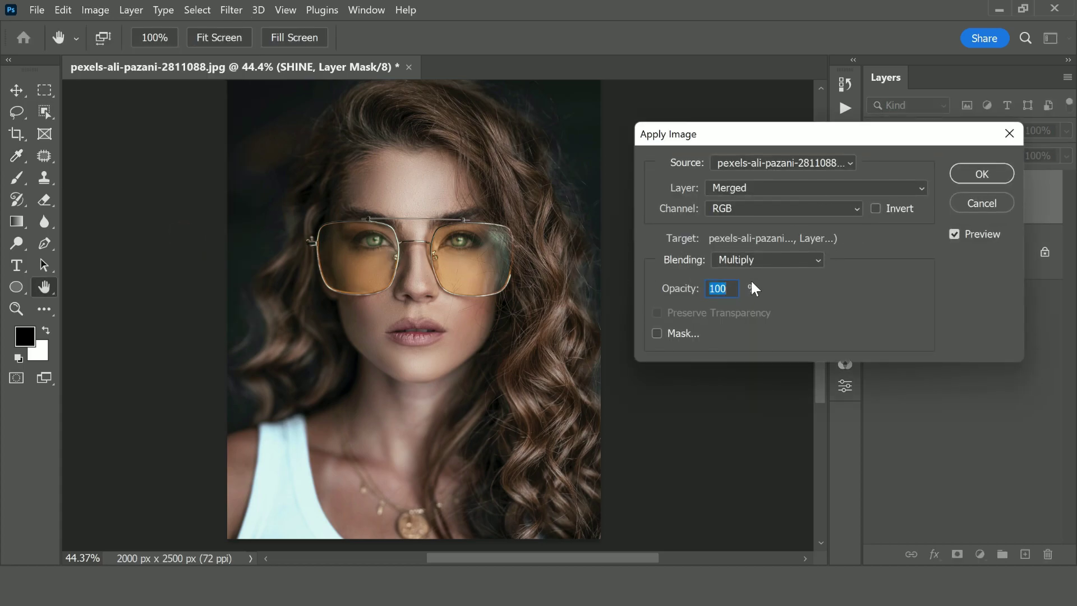
{"action": "left_click", "coordinate": [980, 175]}
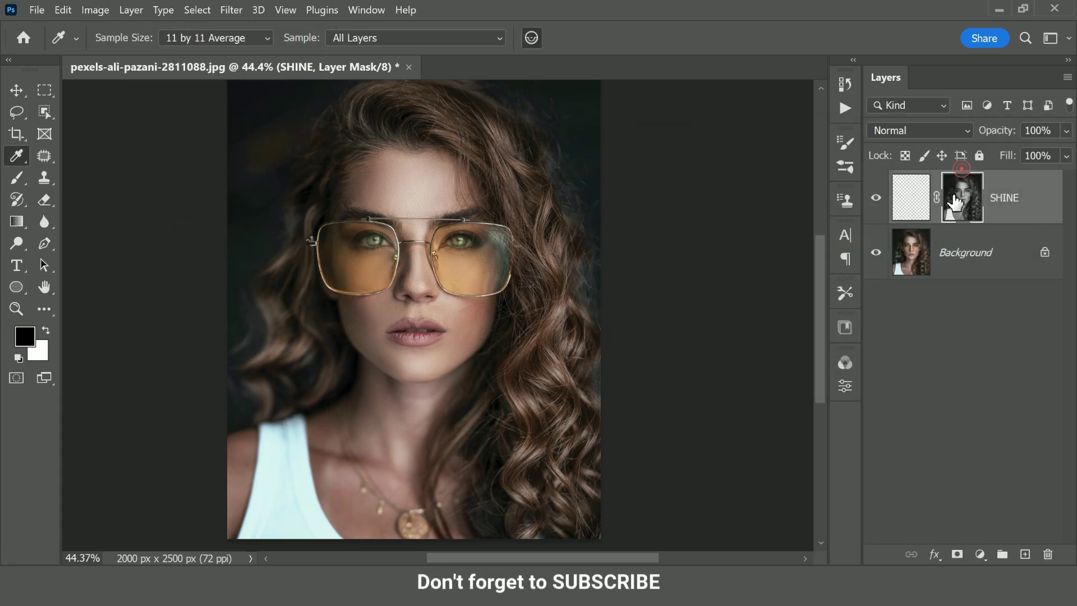
- Target the SHINE layer's pixels, pick the Brush, and set the blend mode to Screen
{"action": "left_click", "coordinate": [912, 205]}
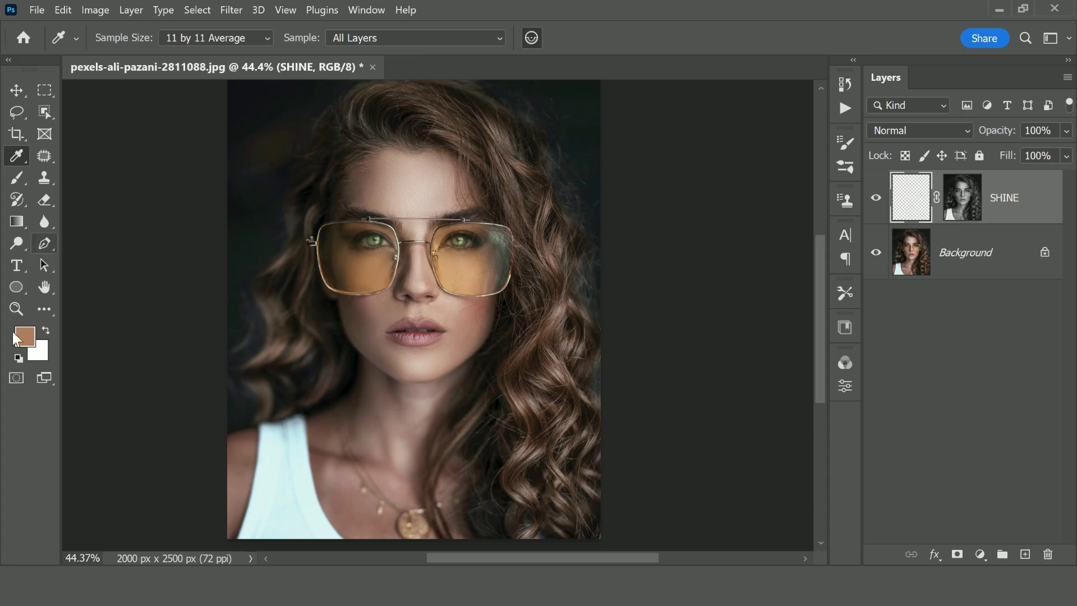
{"action": "left_click", "coordinate": [17, 178]}
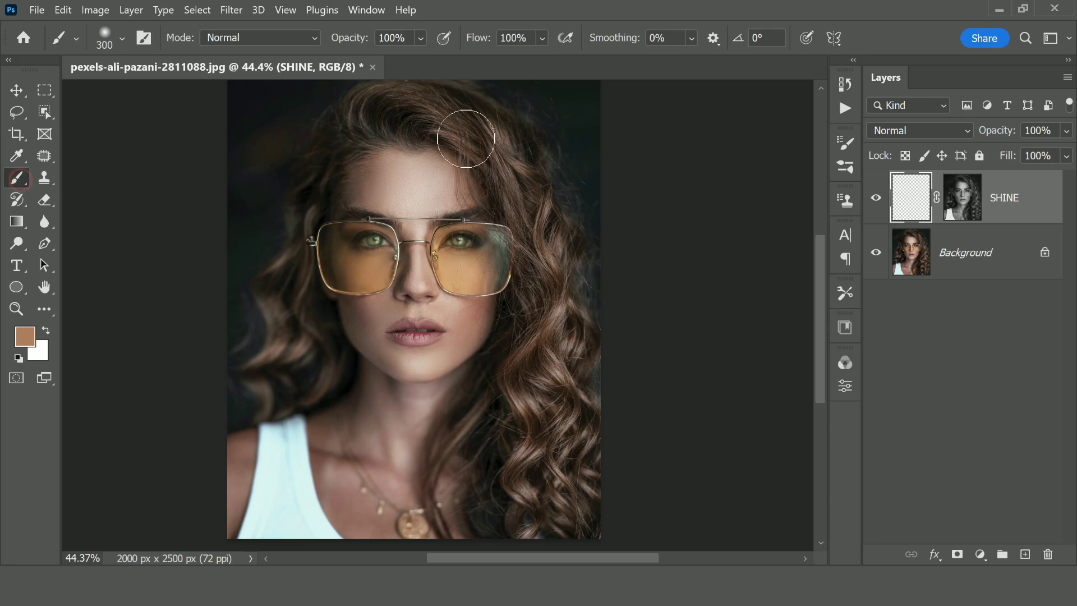
{"action": "left_click", "coordinate": [893, 133]}
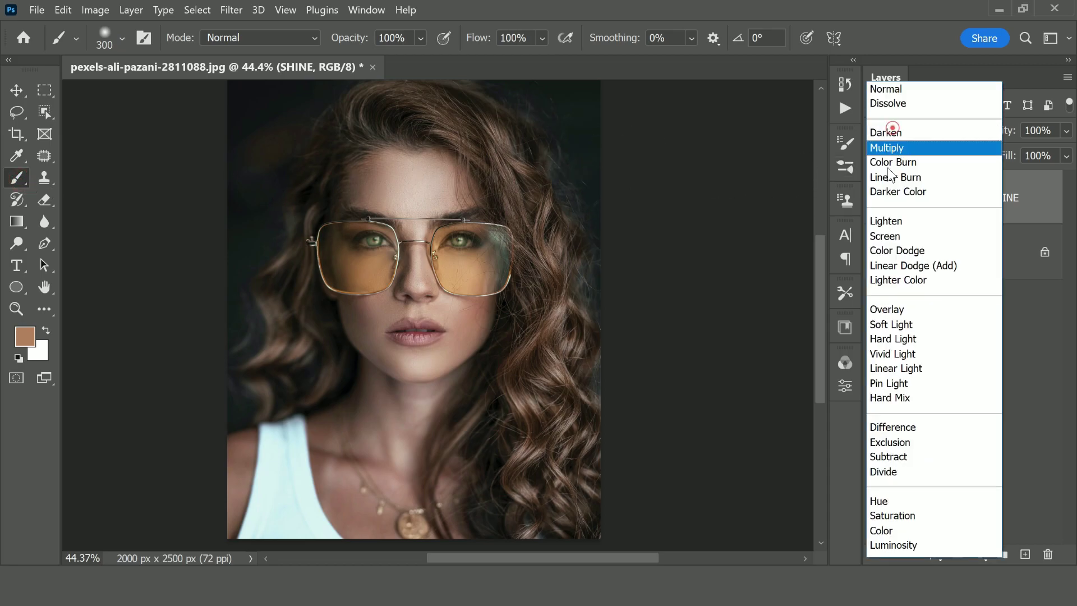
{"action": "left_click", "coordinate": [885, 236]}
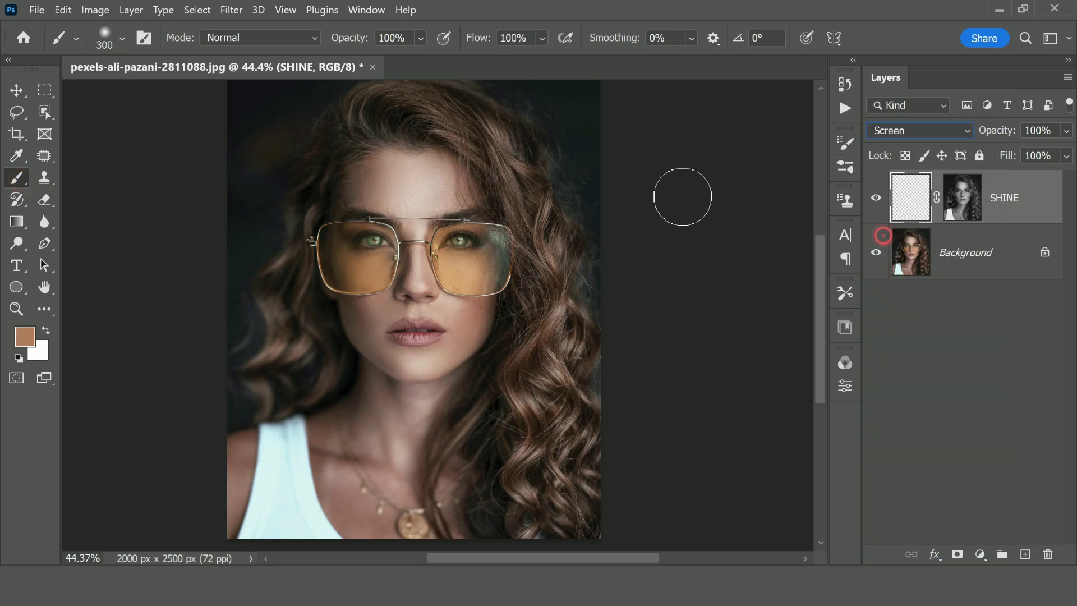
- Paint brown strokes over the hair on both sides of the face, shrinking the brush to 200 then 100 px
{"action": "mouse_move", "coordinate": [549, 313]}
{"action": "left_mouse_down"}
{"action": "mouse_move", "coordinate": [524, 474]}
{"action": "mouse_move", "coordinate": [530, 518]}
{"action": "mouse_move", "coordinate": [569, 520]}
{"action": "mouse_move", "coordinate": [587, 472]}
{"action": "mouse_move", "coordinate": [517, 180]}
{"action": "mouse_move", "coordinate": [497, 147]}
{"action": "mouse_move", "coordinate": [438, 109]}
{"action": "mouse_move", "coordinate": [368, 115]}
{"action": "left_mouse_up"}
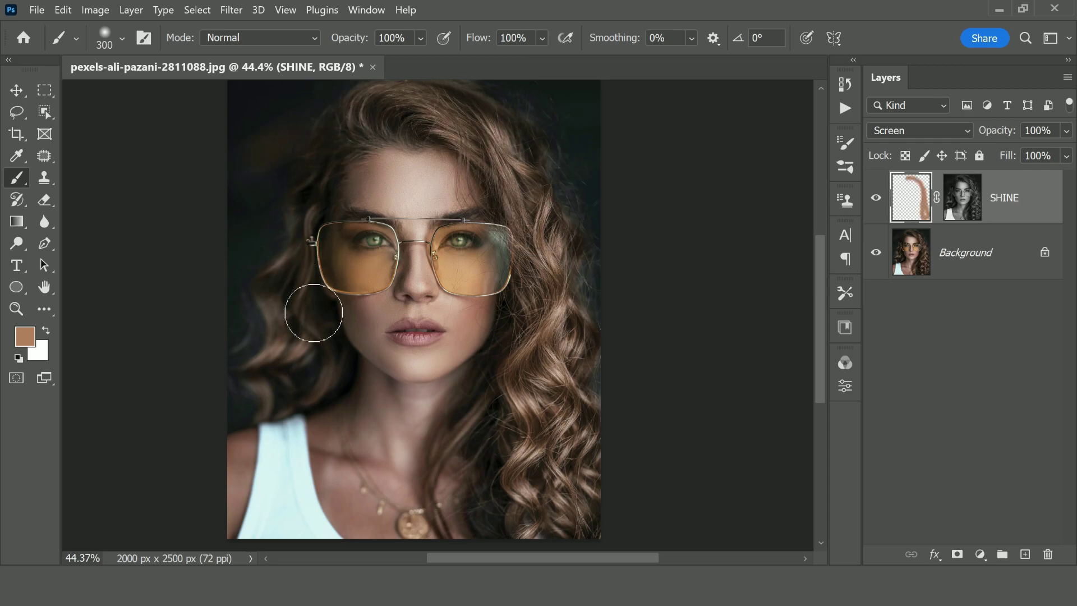
{"action": "key", "text": "bracketleft"}
{"action": "key", "text": "bracketleft"}
{"action": "mouse_move", "coordinate": [270, 409]}
{"action": "left_mouse_down"}
{"action": "mouse_move", "coordinate": [267, 376]}
{"action": "mouse_move", "coordinate": [288, 333]}
{"action": "mouse_move", "coordinate": [305, 369]}
{"action": "left_mouse_up"}
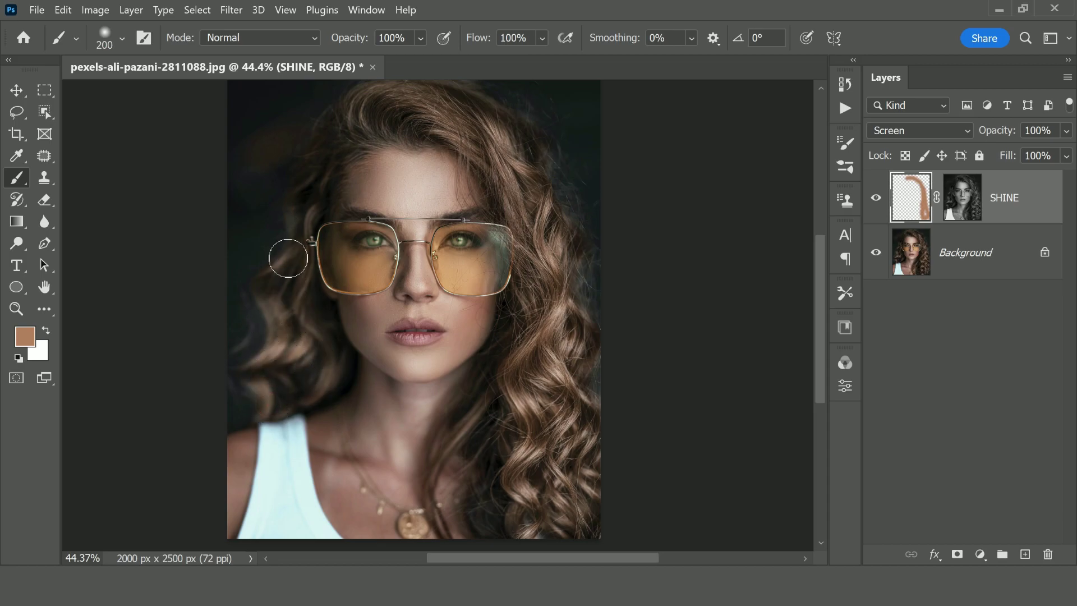
{"action": "mouse_move", "coordinate": [287, 256]}
{"action": "left_mouse_down"}
{"action": "mouse_move", "coordinate": [320, 170]}
{"action": "mouse_move", "coordinate": [298, 192]}
{"action": "mouse_move", "coordinate": [356, 115]}
{"action": "mouse_move", "coordinate": [357, 128]}
{"action": "mouse_move", "coordinate": [456, 108]}
{"action": "mouse_move", "coordinate": [503, 123]}
{"action": "mouse_move", "coordinate": [534, 177]}
{"action": "mouse_move", "coordinate": [533, 163]}
{"action": "mouse_move", "coordinate": [568, 250]}
{"action": "mouse_move", "coordinate": [561, 322]}
{"action": "mouse_move", "coordinate": [585, 349]}
{"action": "mouse_move", "coordinate": [559, 406]}
{"action": "mouse_move", "coordinate": [584, 399]}
{"action": "mouse_move", "coordinate": [589, 453]}
{"action": "mouse_move", "coordinate": [578, 505]}
{"action": "mouse_move", "coordinate": [493, 413]}
{"action": "mouse_move", "coordinate": [495, 401]}
{"action": "mouse_move", "coordinate": [433, 481]}
{"action": "mouse_move", "coordinate": [516, 519]}
{"action": "mouse_move", "coordinate": [505, 456]}
{"action": "mouse_move", "coordinate": [534, 454]}
{"action": "left_mouse_up"}
{"action": "key", "text": "bracketleft"}
{"action": "key", "text": "bracketleft"}
{"action": "key", "text": "bracketleft"}
{"action": "key", "text": "bracketleft"}
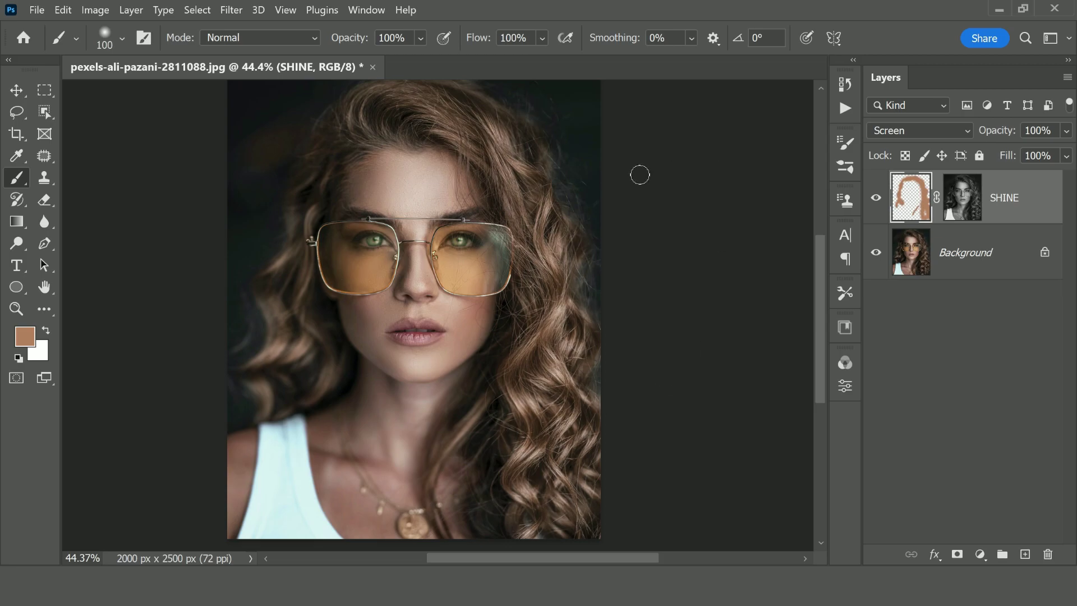
- Toggle the SHINE layer's visibility repeatedly to compare before and after
{"action": "scroll", "coordinate": [701, 213], "scroll_direction": "up", "scroll_amount": 1}
{"action": "left_click", "coordinate": [876, 202]}
{"action": "left_click", "coordinate": [876, 202]}
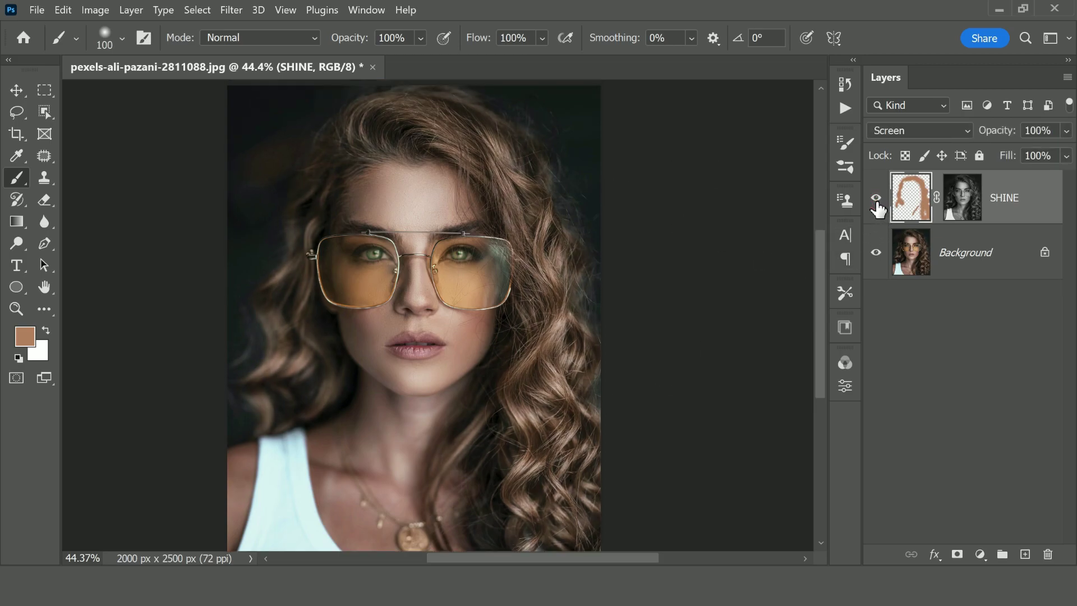
{"action": "left_click", "coordinate": [876, 202]}
{"action": "left_click", "coordinate": [876, 202]}
{"action": "left_click", "coordinate": [876, 202]}
{"action": "left_click", "coordinate": [877, 202]}
- Stamp all visible layers into a new top layer named DIMENSIONS
{"action": "key", "text": "ctrl+shift+alt+e"}
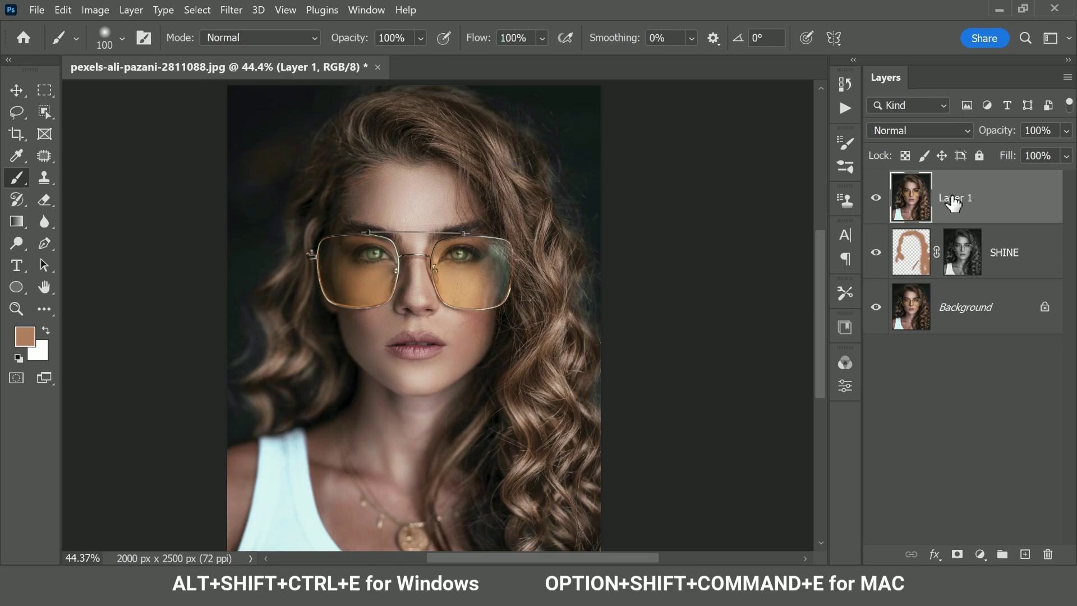
{"action": "double_click", "coordinate": [952, 198]}
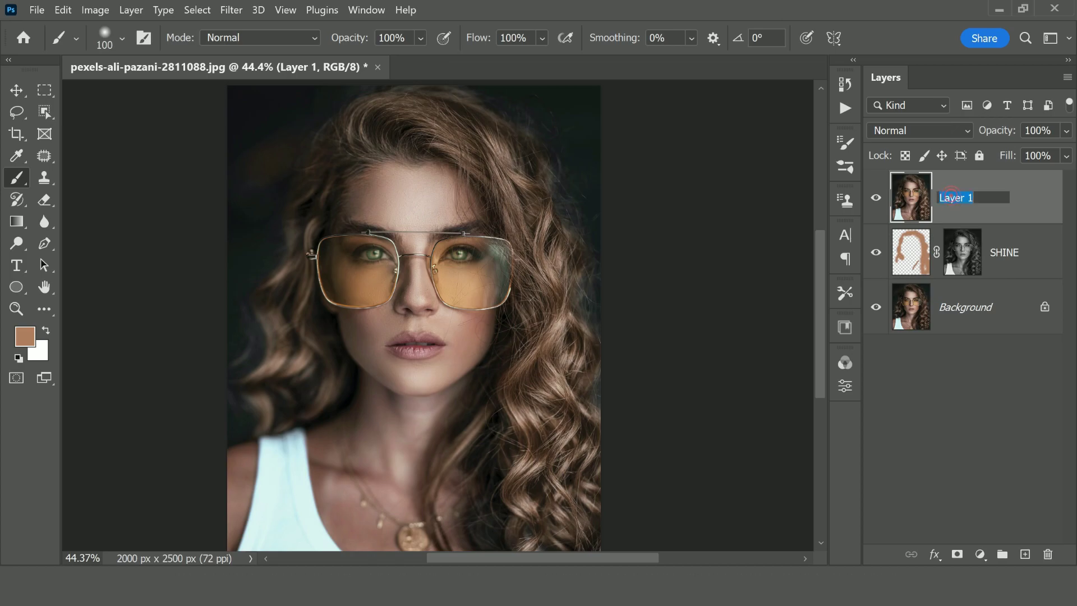
{"action": "type", "text": "DIMENSIONS"}
{"action": "key", "text": "Return"}
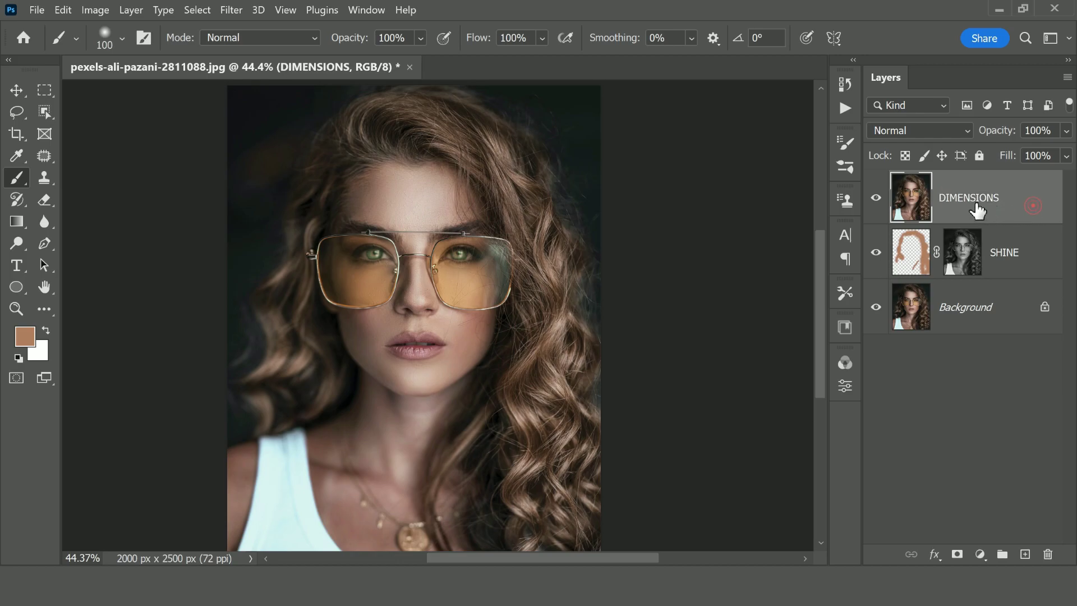
- In the Camera Raw Filter, set Texture +19, Clarity +12 and Vibrance +23
{"action": "left_click", "coordinate": [233, 8]}
{"action": "left_click", "coordinate": [341, 119]}
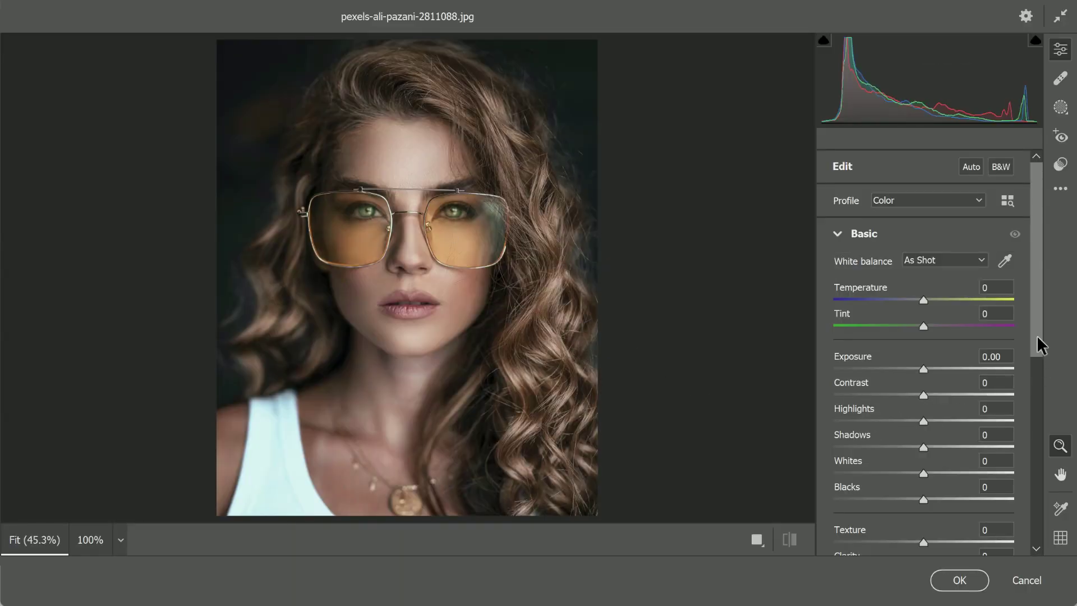
{"action": "scroll", "coordinate": [1047, 364], "scroll_direction": "down", "scroll_amount": 3}
{"action": "scroll", "coordinate": [1049, 399], "scroll_direction": "down", "scroll_amount": 2}
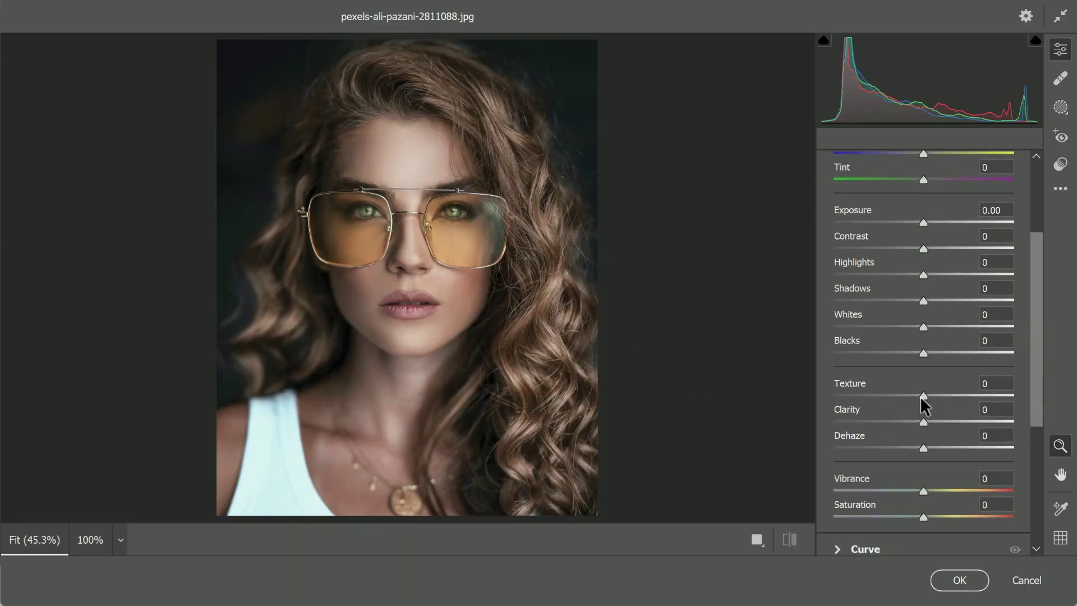
{"action": "left_click_drag", "start_coordinate": [924, 395], "coordinate": [947, 396]}
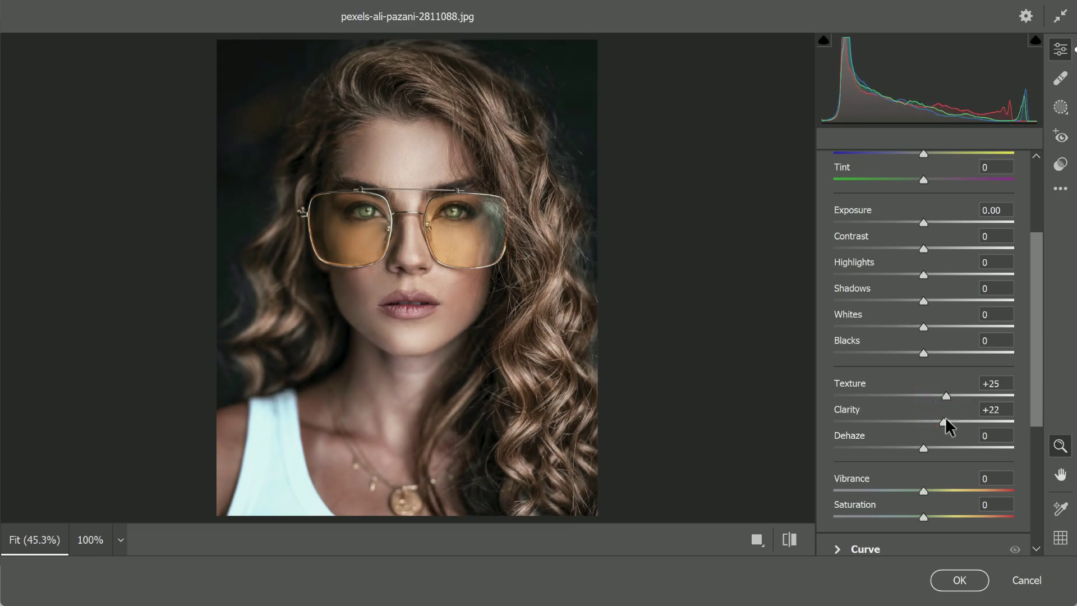
{"action": "left_click_drag", "start_coordinate": [945, 419], "coordinate": [936, 421]}
{"action": "left_click_drag", "start_coordinate": [924, 490], "coordinate": [946, 492]}
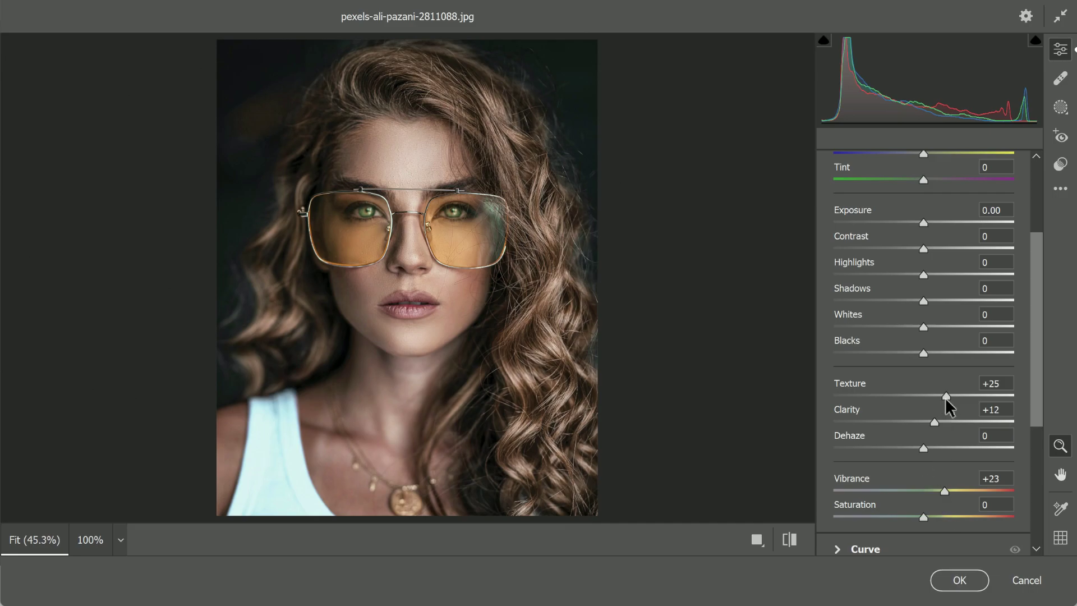
{"action": "left_click_drag", "start_coordinate": [947, 397], "coordinate": [941, 397]}
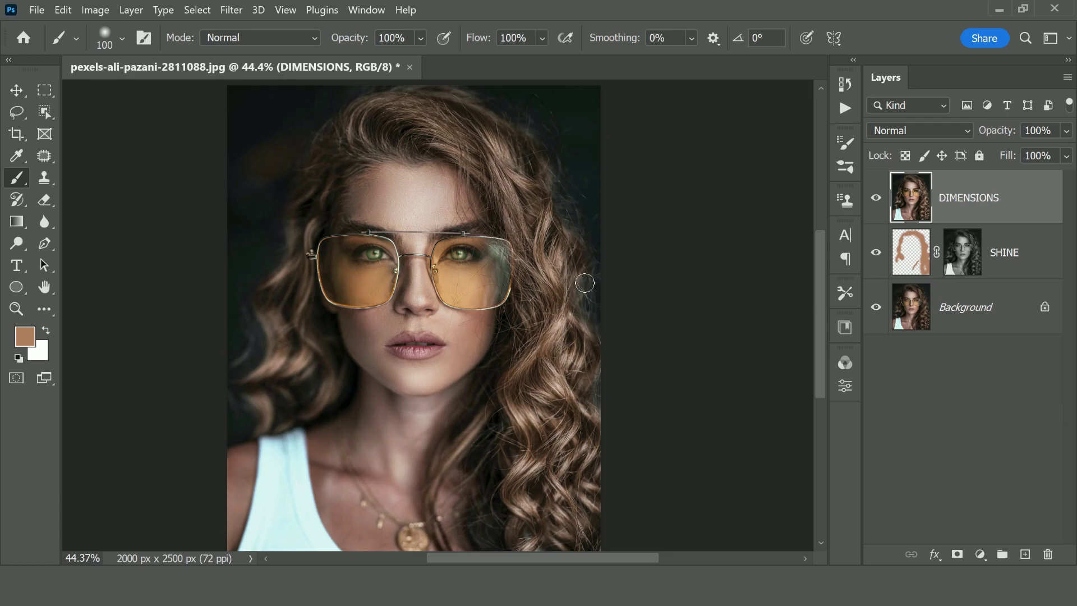
- Give DIMENSIONS a black hide-all mask and ready the Brush with white as the colour
{"action": "scroll", "coordinate": [585, 283], "scroll_direction": "down", "scroll_amount": 1}
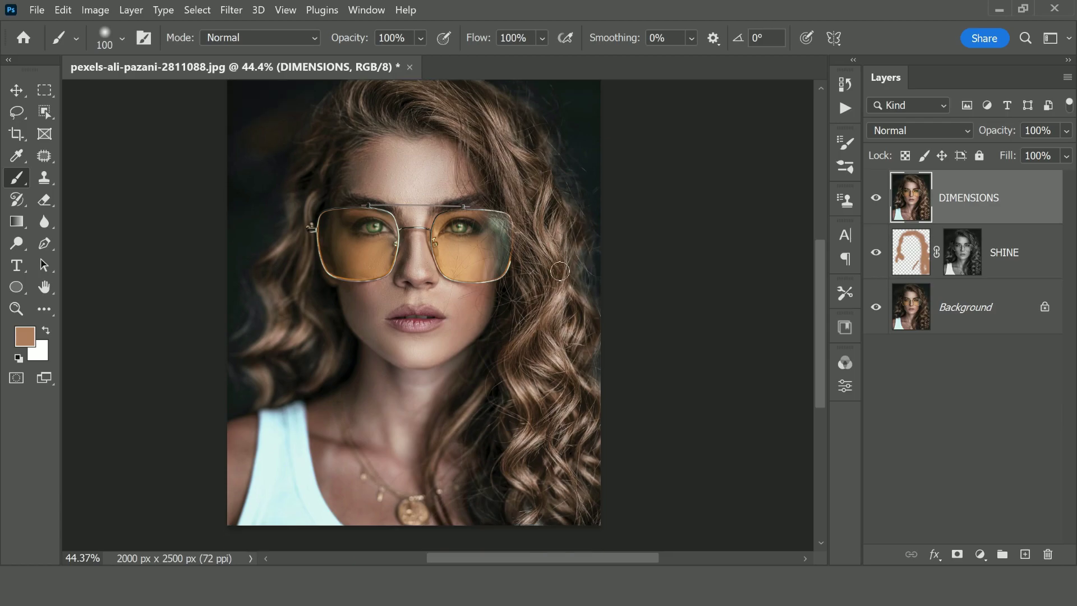
{"action": "left_click", "coordinate": [957, 555], "text": "alt"}
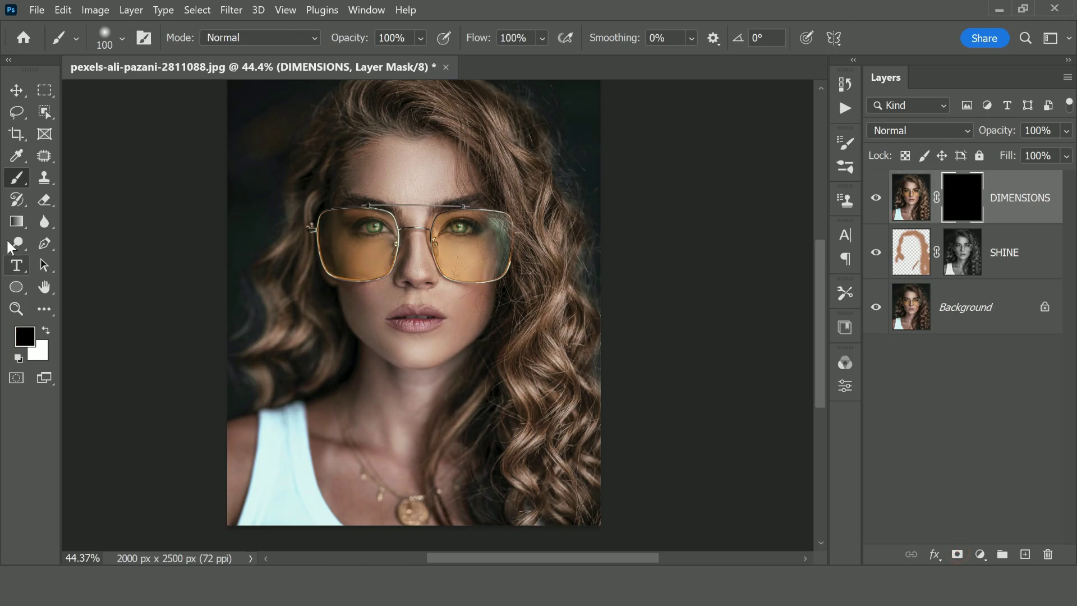
{"action": "right_click", "coordinate": [35, 177]}
{"action": "left_click", "coordinate": [48, 176]}
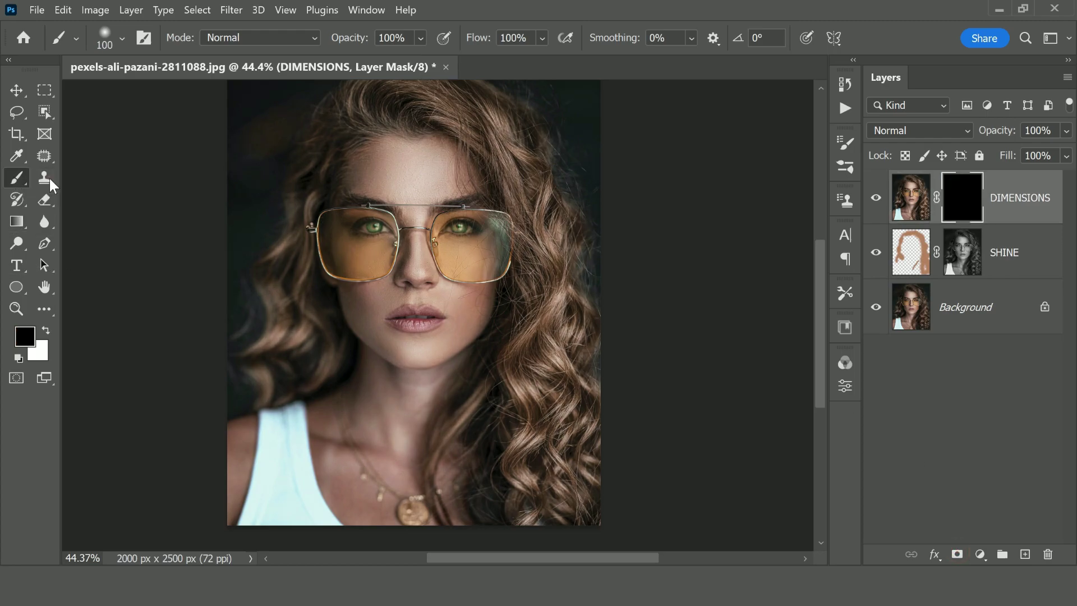
{"action": "left_click", "coordinate": [48, 331]}
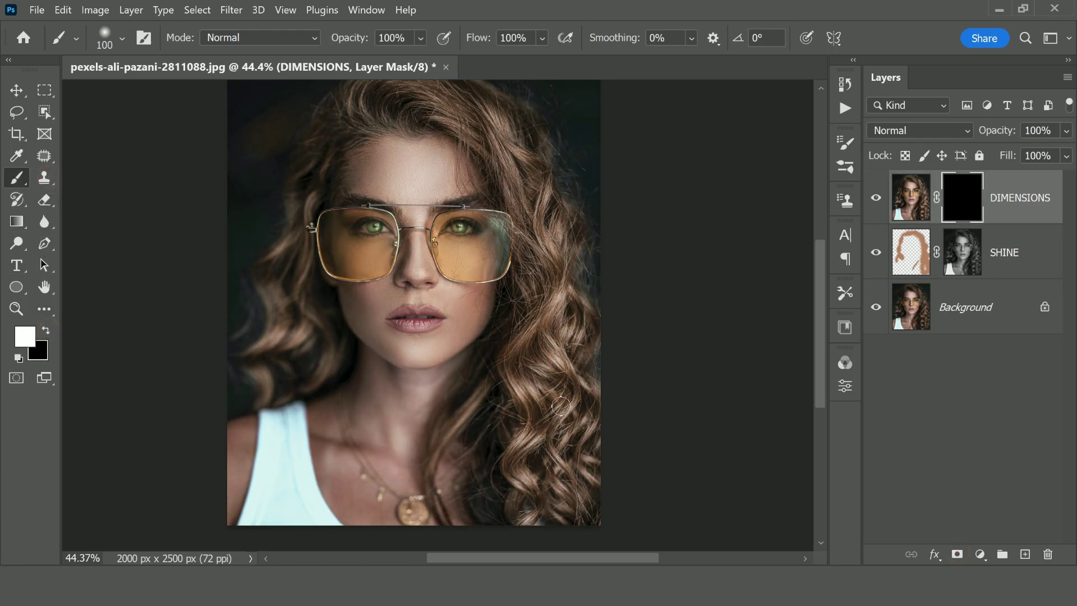
- Paint white on the mask over the woman's hair, with brush sizes of 200 and 100 px
{"action": "left_click_drag", "start_coordinate": [550, 361], "coordinate": [549, 470]}
{"action": "key", "text": "bracketright"}
{"action": "key", "text": "bracketright"}
{"action": "key", "text": "bracketright"}
{"action": "scroll", "coordinate": [480, 385], "scroll_direction": "down", "scroll_amount": 1}
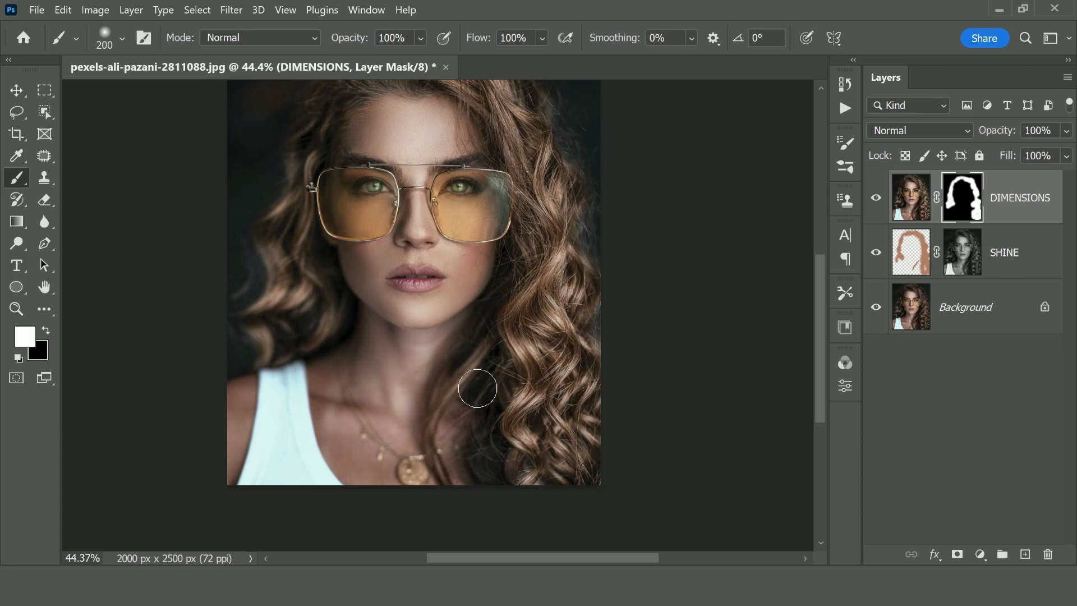
{"action": "key", "text": "bracketleft"}
{"action": "key", "text": "bracketleft"}
{"action": "key", "text": "bracketleft"}
{"action": "key", "text": "bracketleft"}
{"action": "scroll", "coordinate": [608, 303], "scroll_direction": "up", "scroll_amount": 3}
{"action": "scroll", "coordinate": [596, 298], "scroll_direction": "down", "scroll_amount": 1}
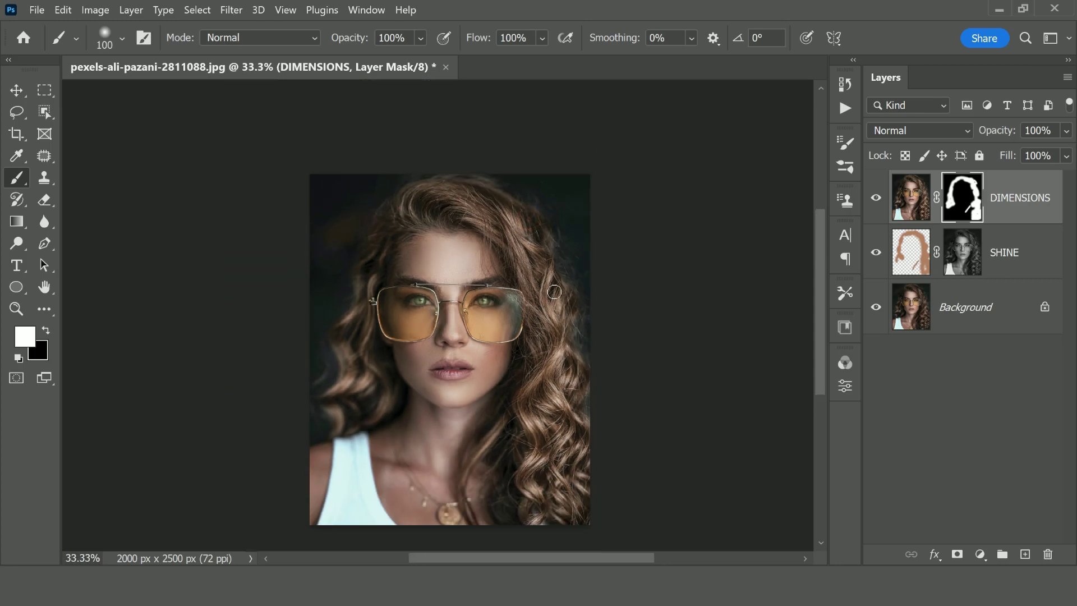
{"action": "scroll", "coordinate": [453, 205], "scroll_direction": "down", "scroll_amount": 1}
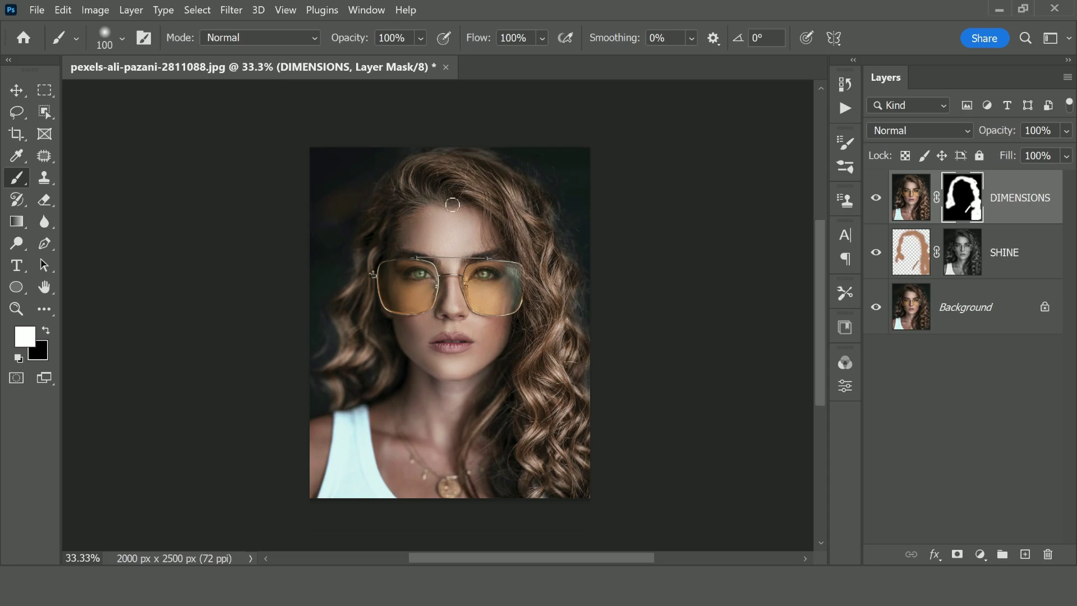
{"action": "scroll", "coordinate": [512, 169], "scroll_direction": "down", "scroll_amount": 1}
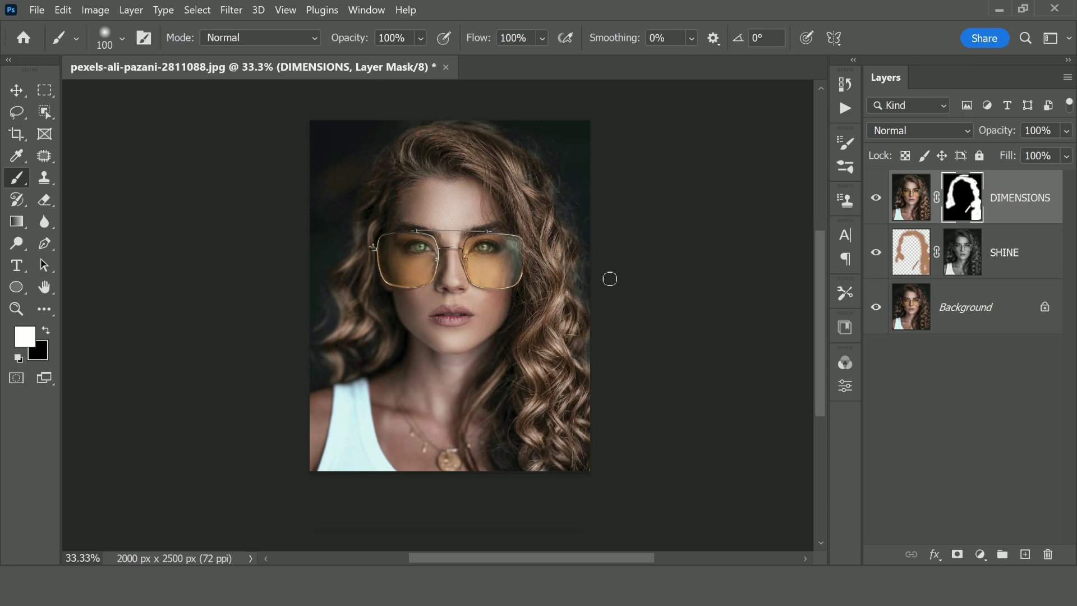
{"action": "scroll", "coordinate": [612, 289], "scroll_direction": "up", "scroll_amount": 1}
{"action": "left_click", "coordinate": [876, 309], "text": "alt"}
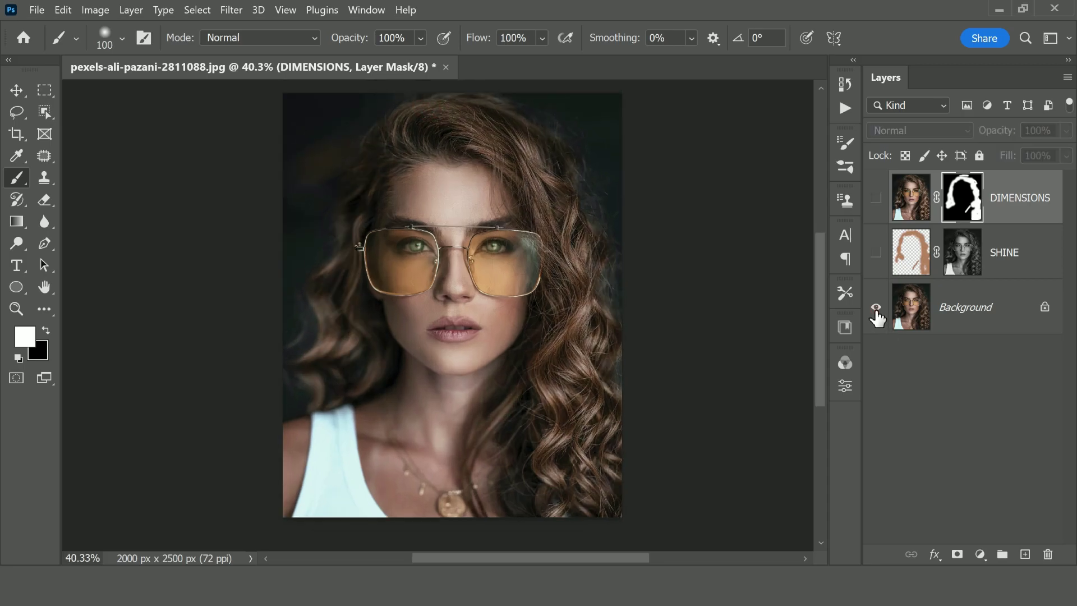
{"action": "left_click", "coordinate": [877, 309], "text": "alt"}
{"action": "left_click", "coordinate": [877, 309], "text": "alt"}
{"action": "left_click", "coordinate": [877, 309], "text": "alt"}
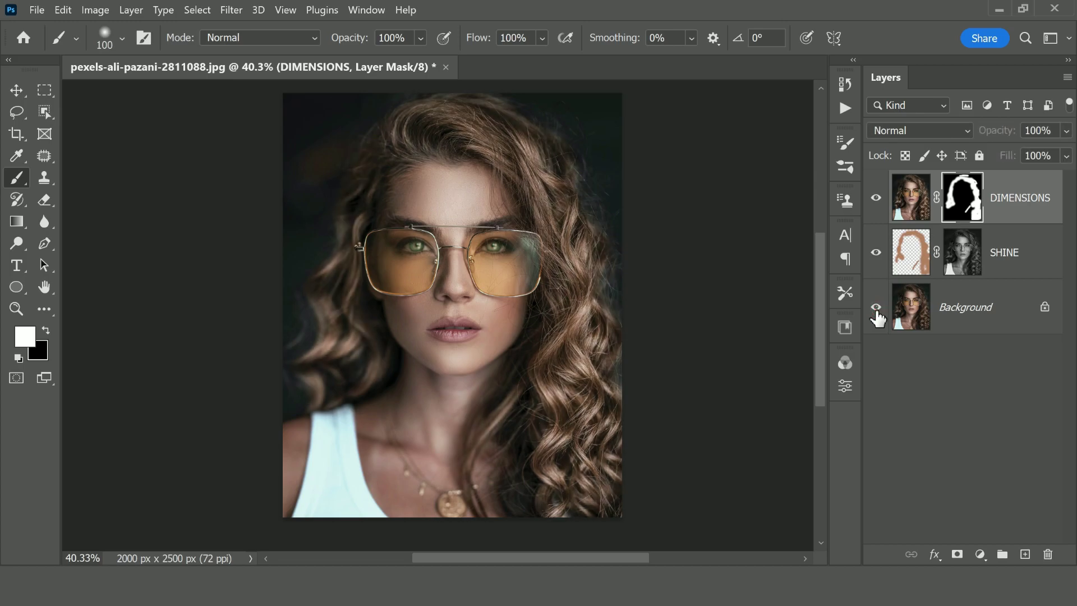
{"action": "left_click", "coordinate": [876, 309], "text": "alt"}
{"action": "left_click", "coordinate": [876, 308], "text": "alt"}
{"action": "left_click", "coordinate": [876, 309], "text": "alt"}
{"action": "left_click", "coordinate": [877, 308], "text": "alt"}
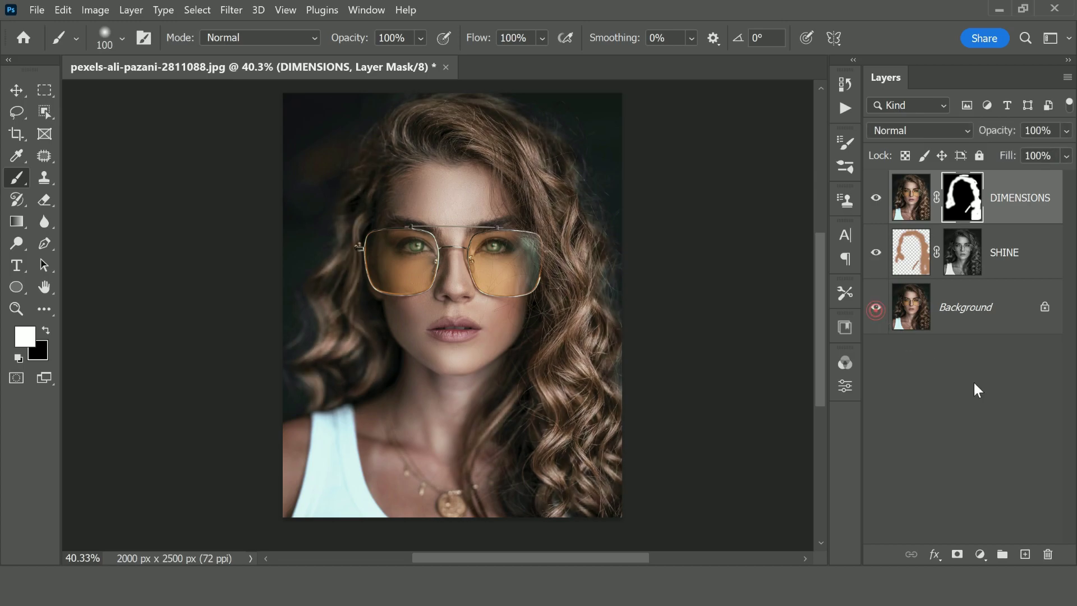